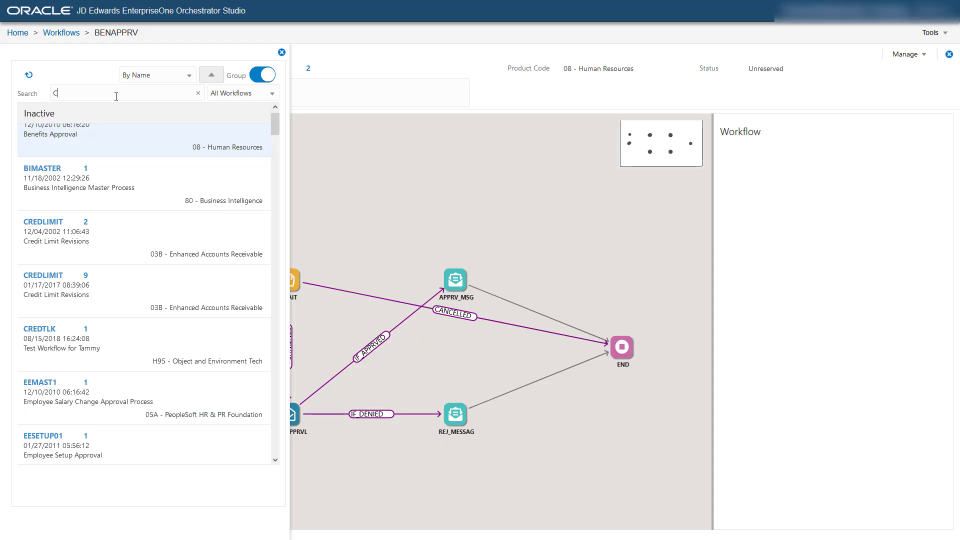
- Enter CREDLIMIT in the workflow search during the intro preview
type("RE")
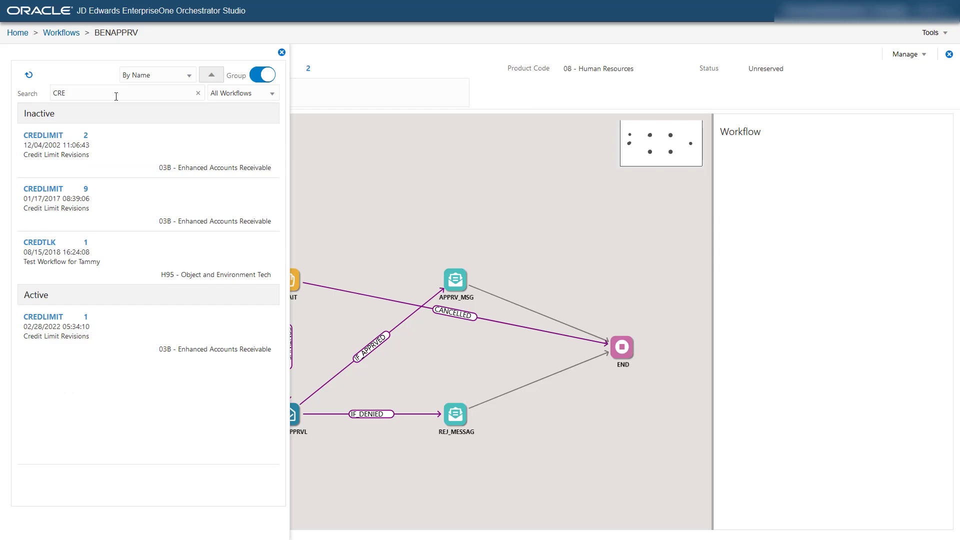
type("DLIM")
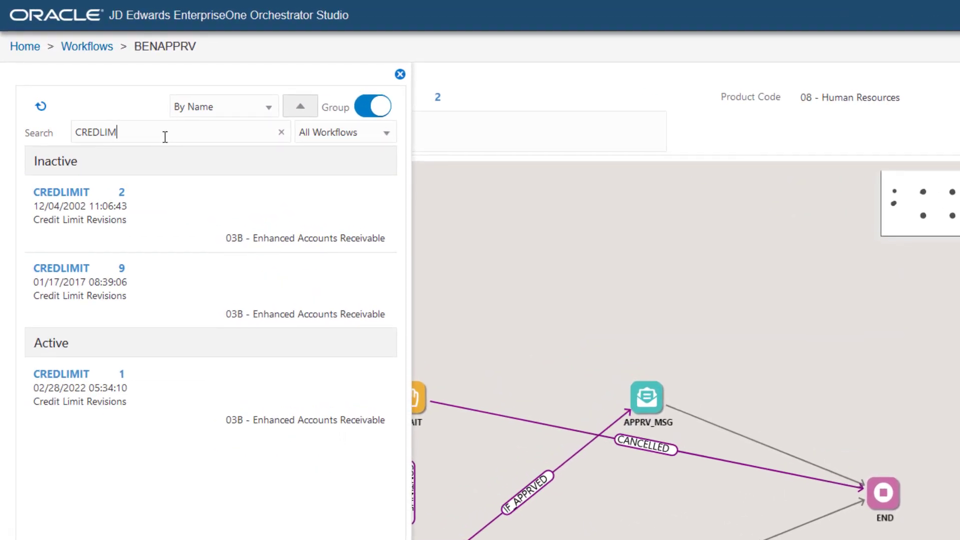
type("IT")
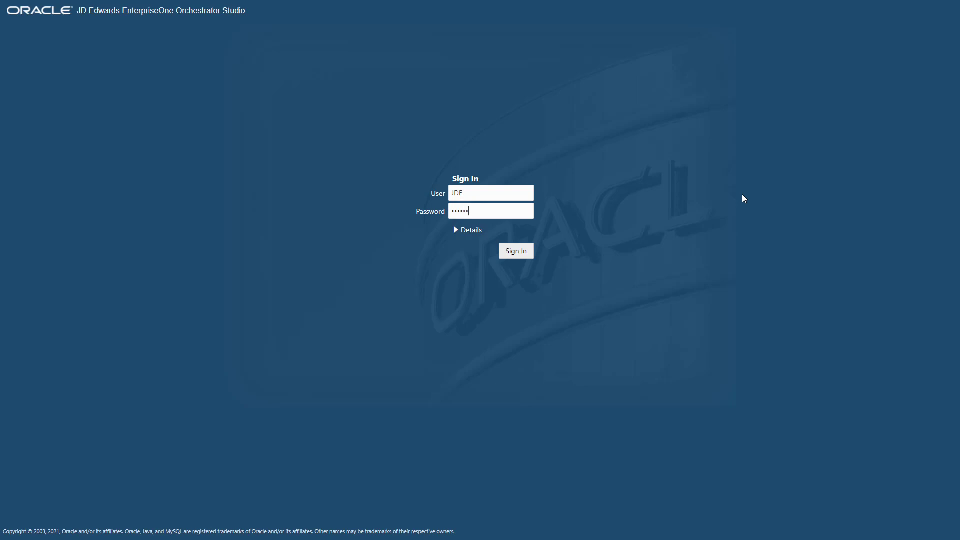
- Sign in, open the Workflows designer, and filter the workflow list by 'CREDLIMI'
left_click(517, 253)
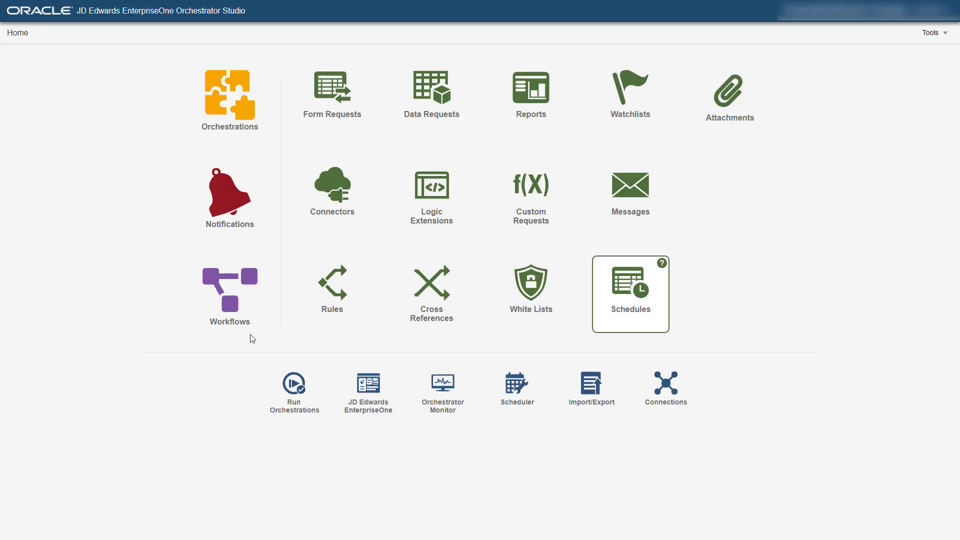
left_click(259, 316)
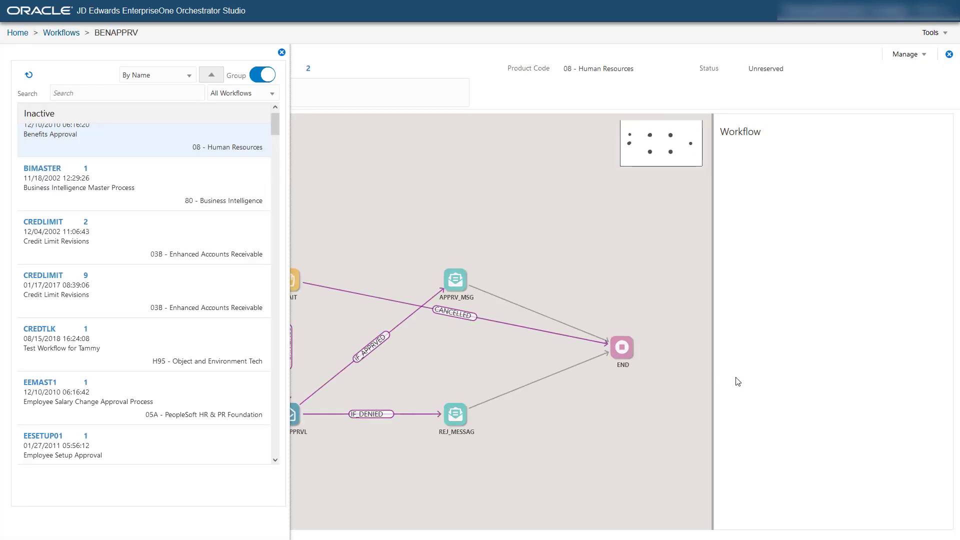
left_click(116, 94)
type("CRE")
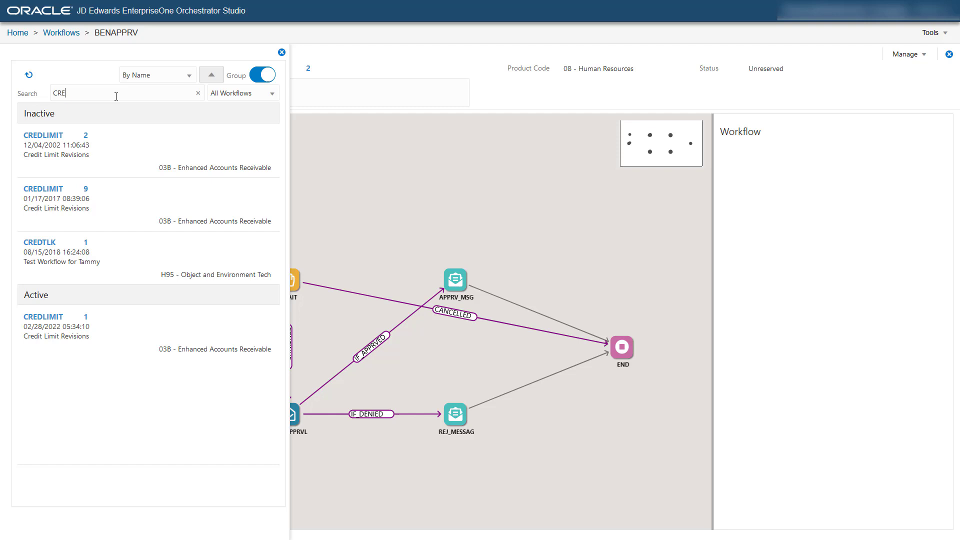
type("DLIMIT")
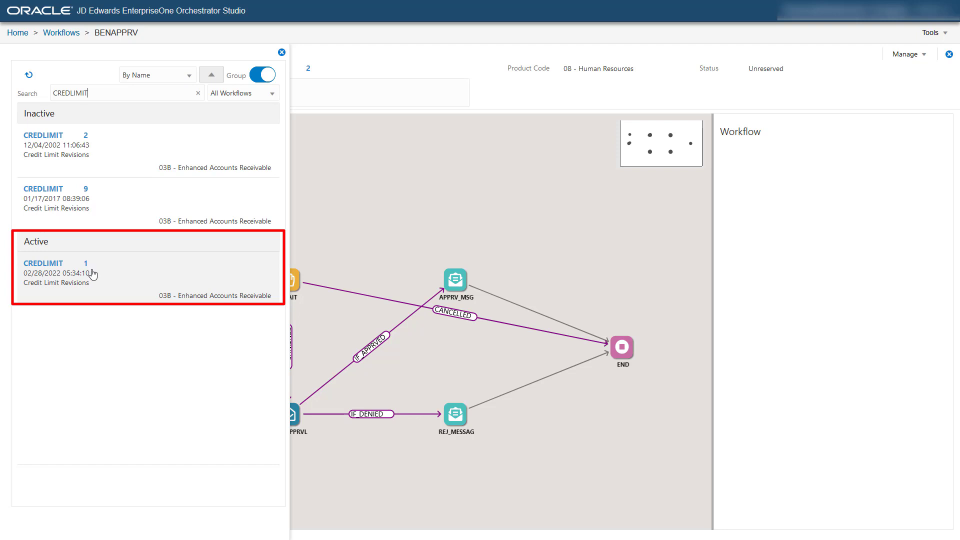
- Open active CREDLIMIT version 1, deactivate it, then reserve it for editing
left_click(105, 279)
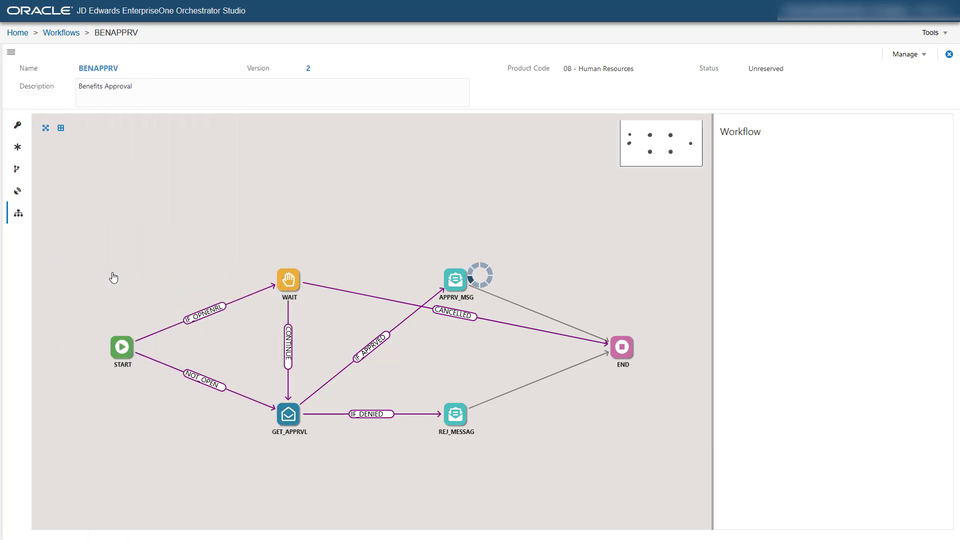
left_click(928, 57)
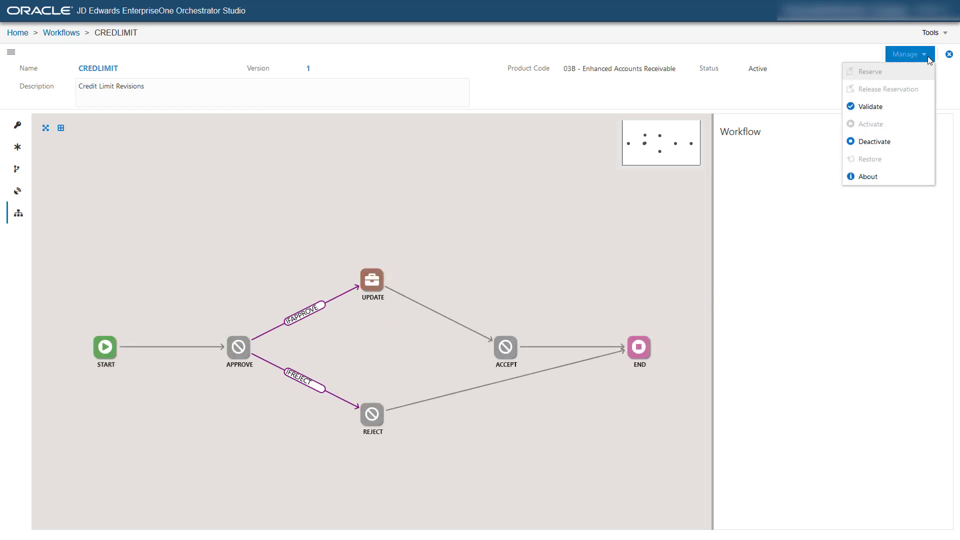
left_click(916, 152)
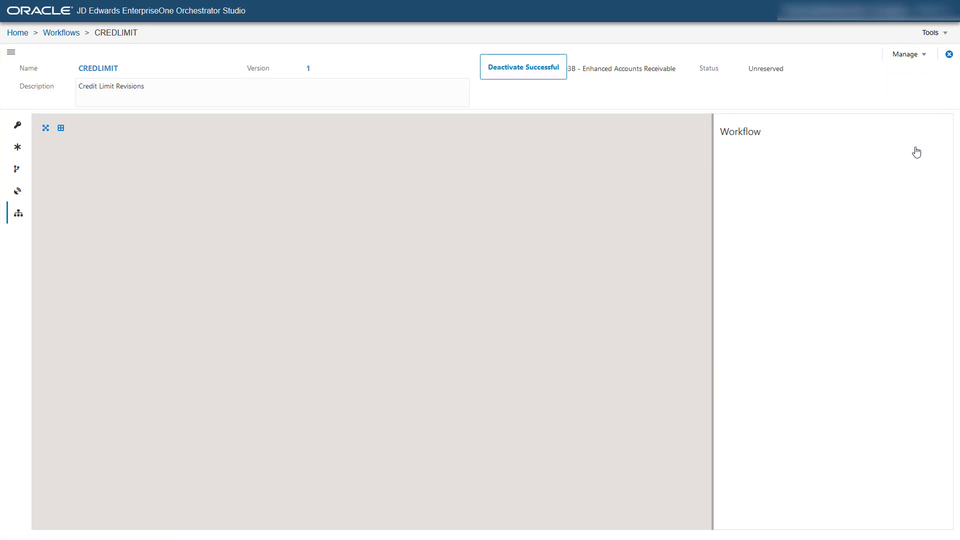
left_click(930, 57)
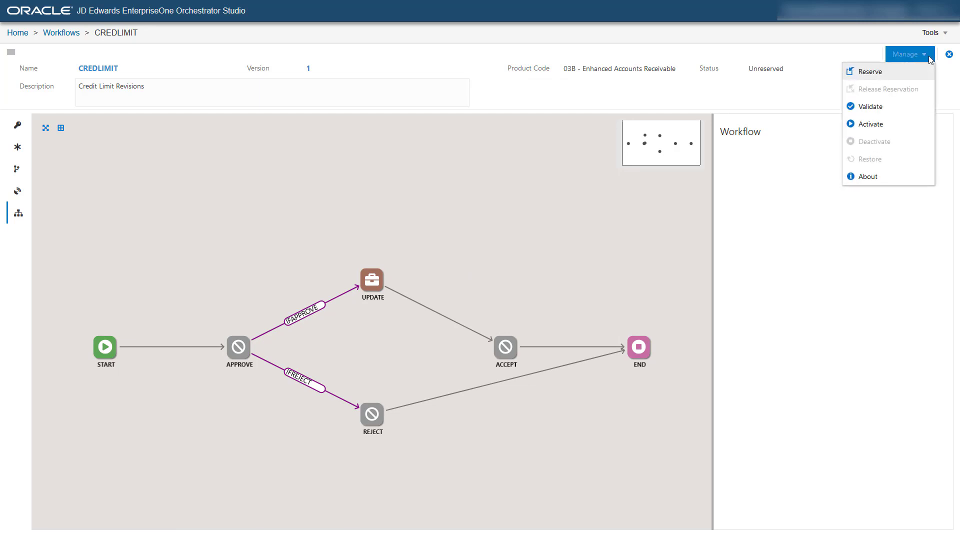
left_click(888, 81)
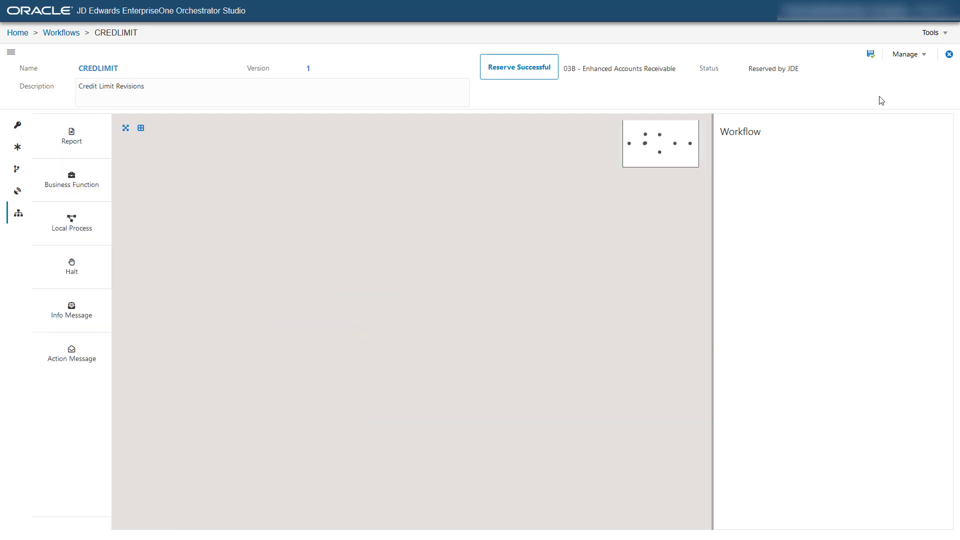
- Delete the ACCEPT task and its transitions from the CREDLIMIT workflow
left_click(533, 320)
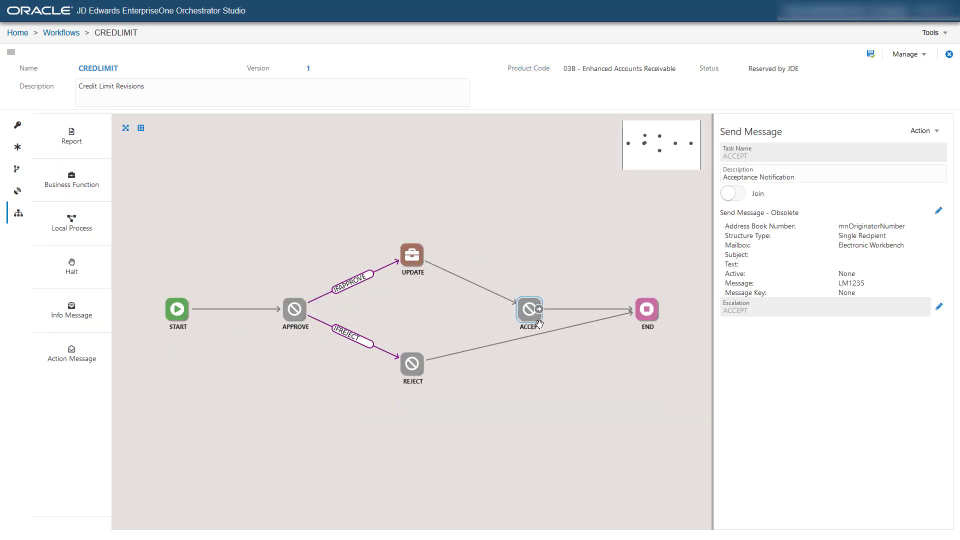
left_click(939, 131)
left_click(931, 147)
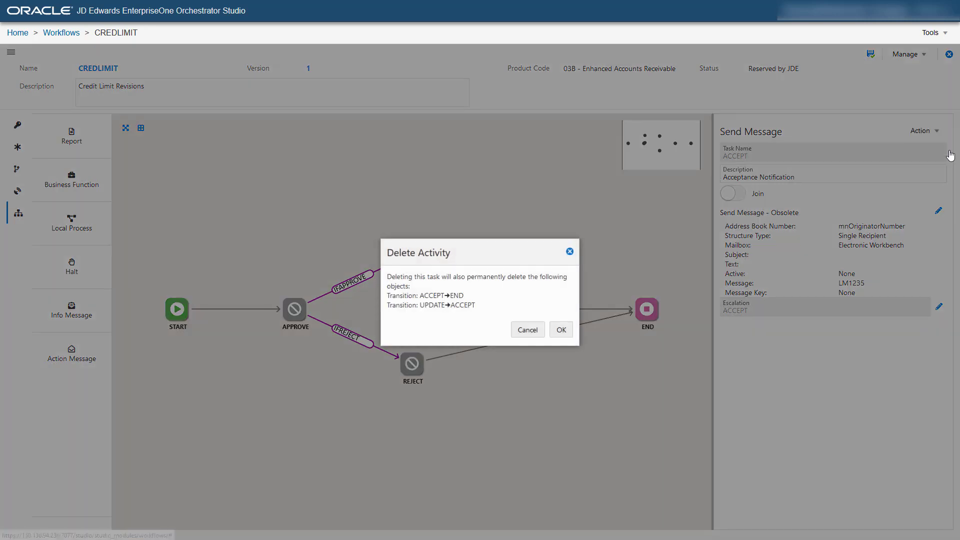
left_click(563, 330)
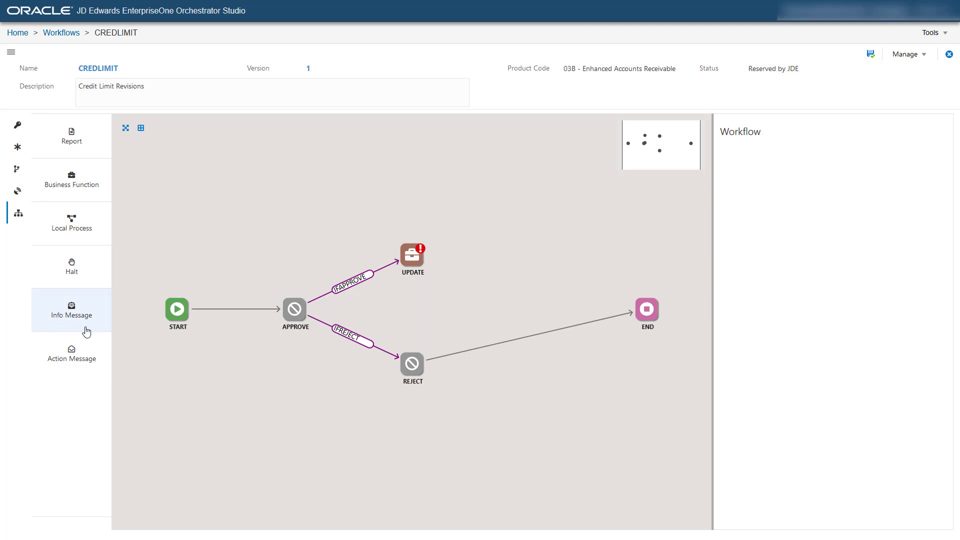
- Add an Info Message task, INFO M_148, after UPDATE and connect it to END
left_click_drag(86, 331, 531, 263)
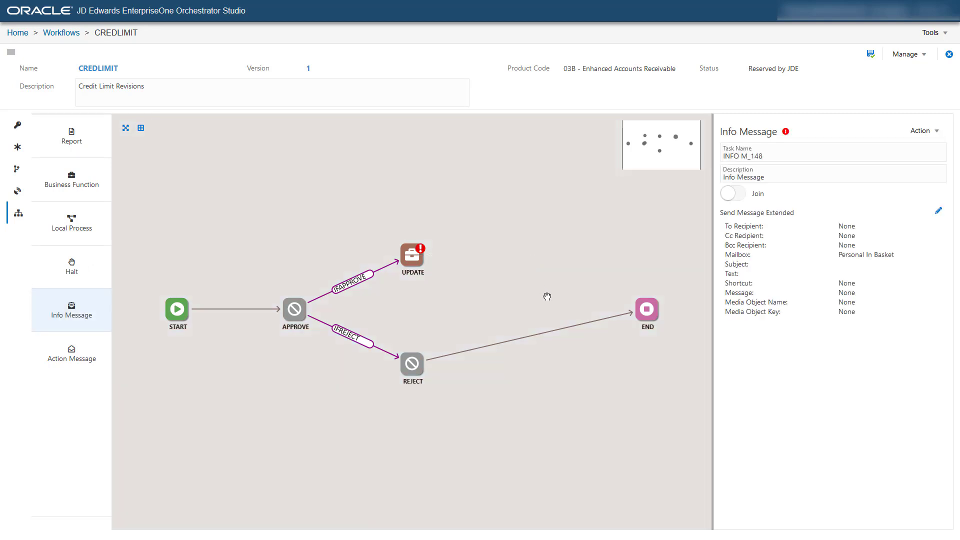
mouse_move(541, 265)
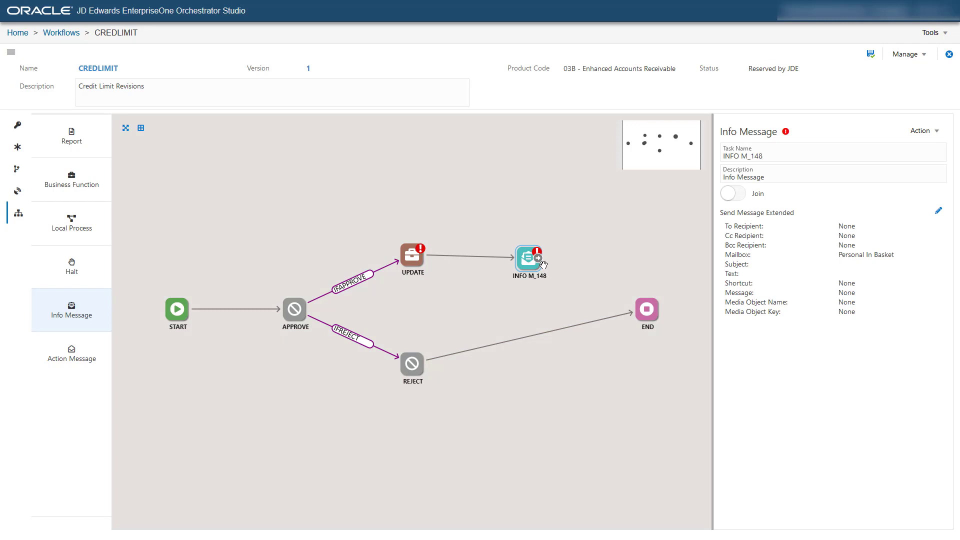
left_click_drag(539, 261, 648, 314)
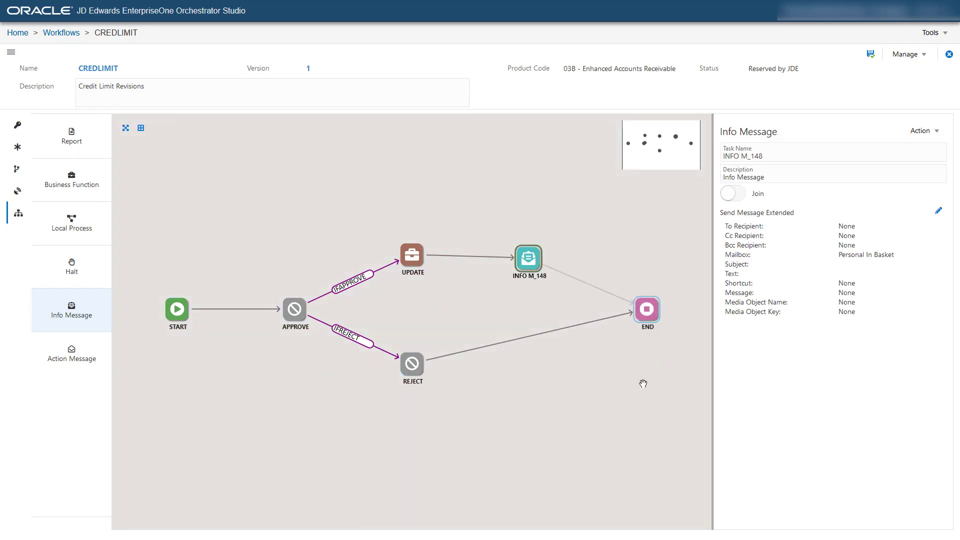
left_click_drag(676, 261, 676, 223)
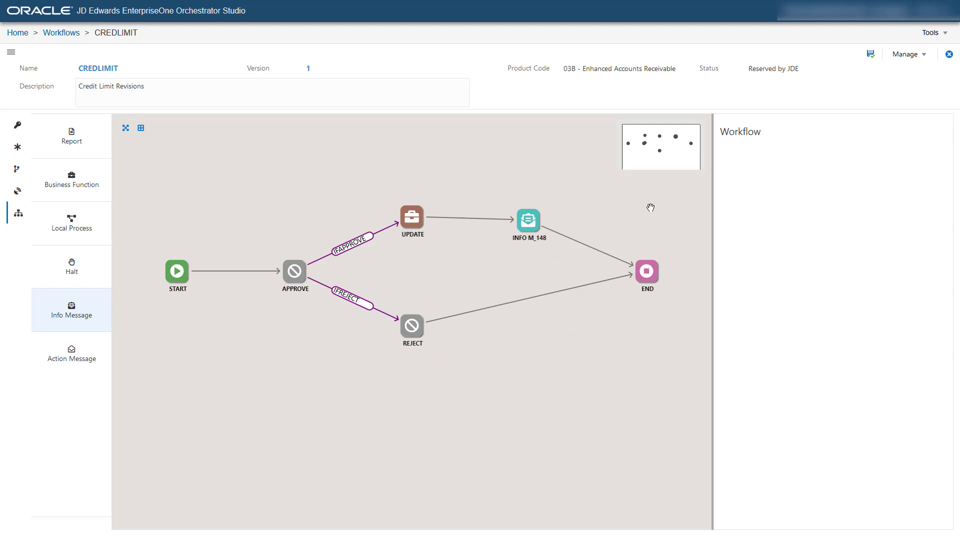
- Set INFO M_148's recipient to Address Book, with the number from mnCustomerNumber_AN8
left_click(526, 231)
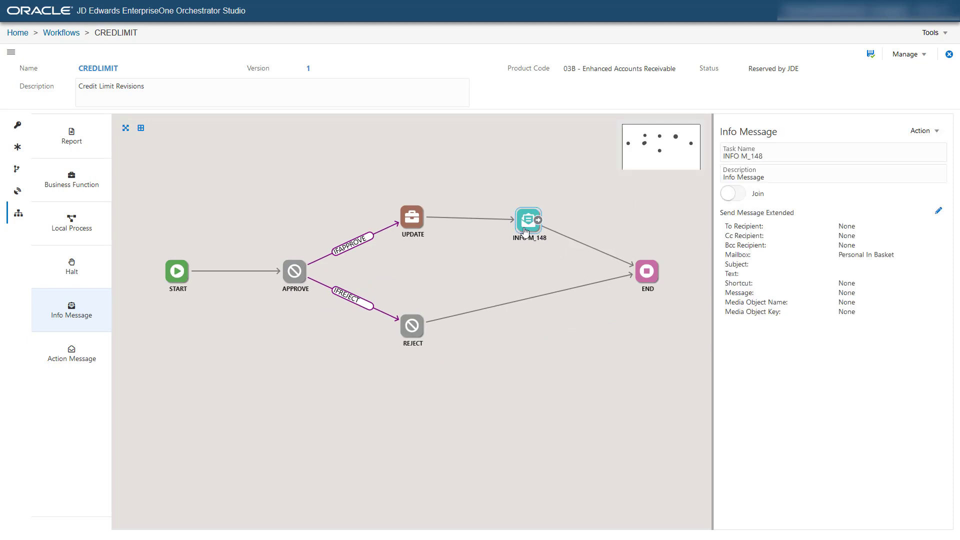
left_click(942, 216)
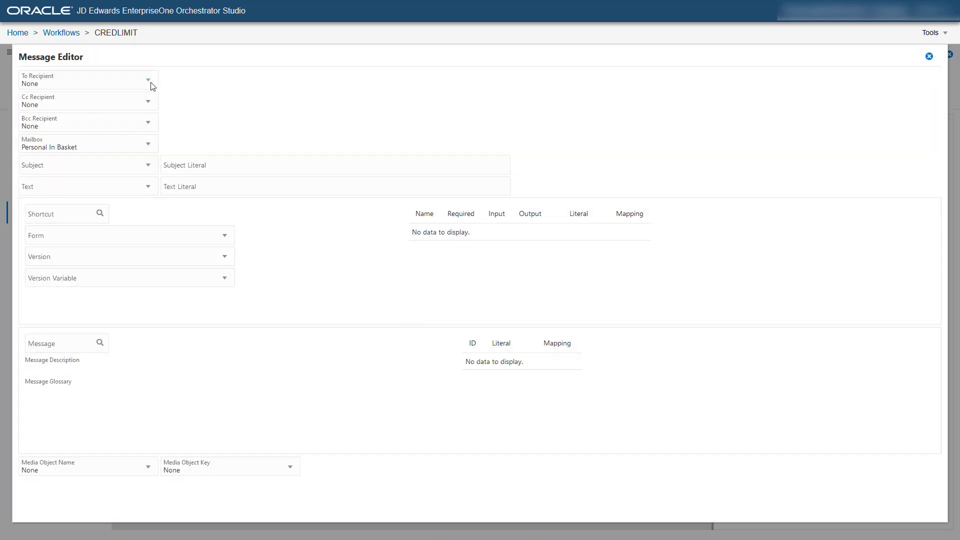
left_click(152, 86)
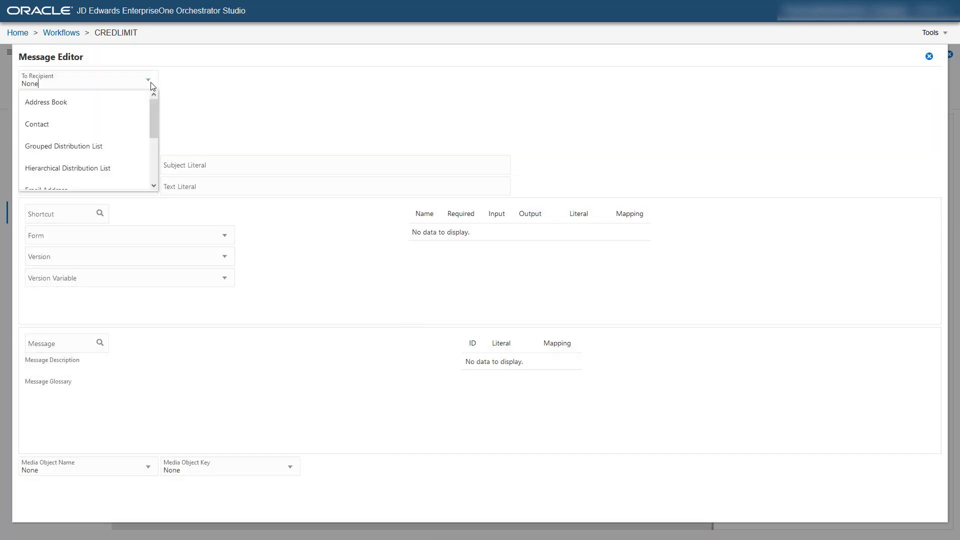
left_click(73, 108)
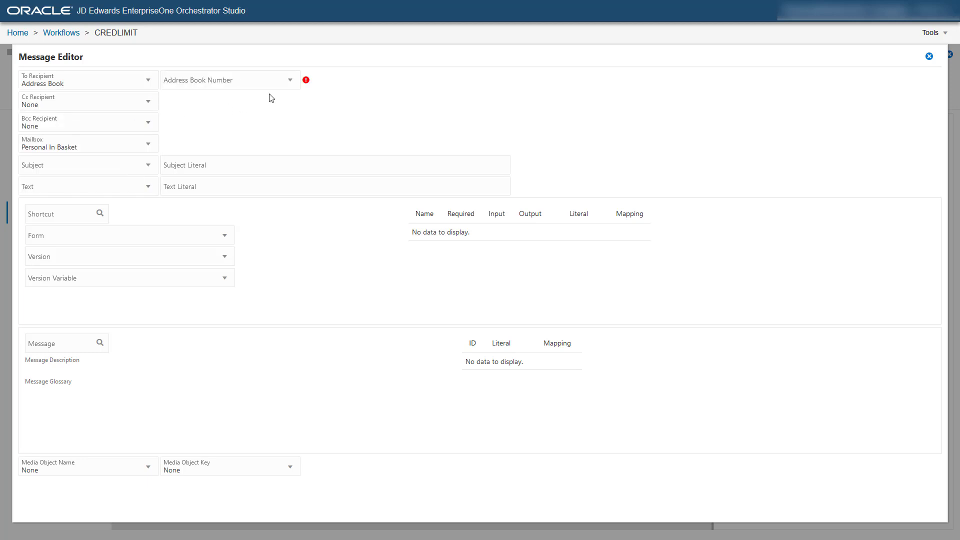
left_click(286, 84)
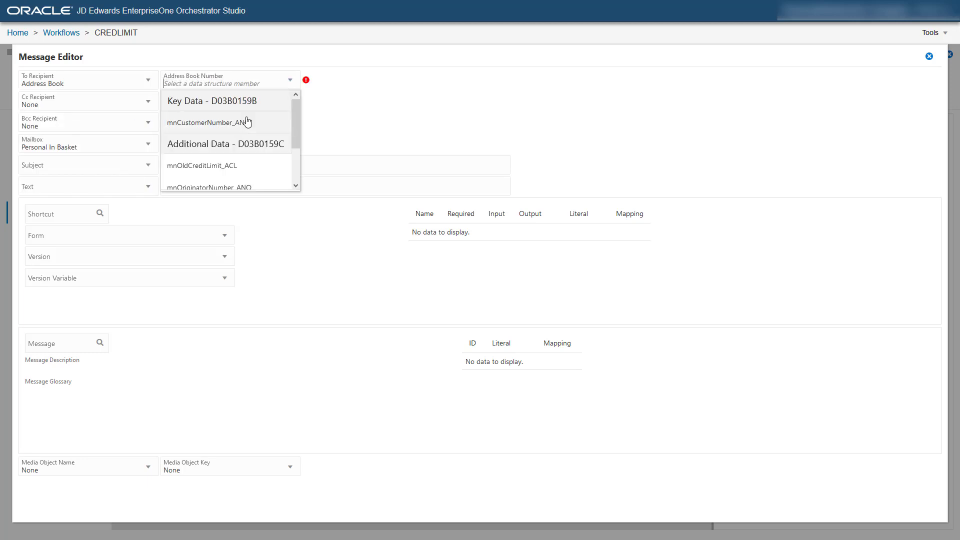
left_click(278, 125)
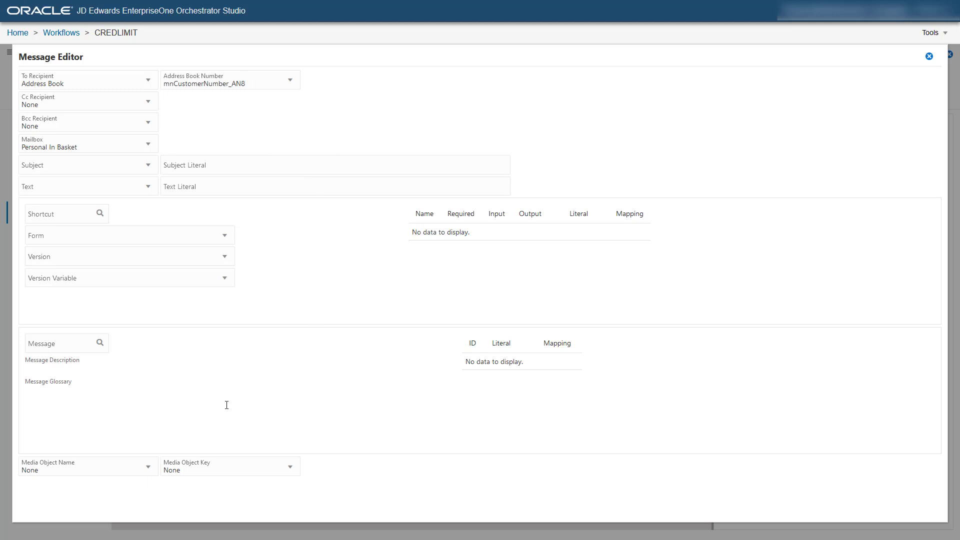
- Search alias LM1235 and attach 'Credit Limit Has Been Approved' as the message
left_click(99, 343)
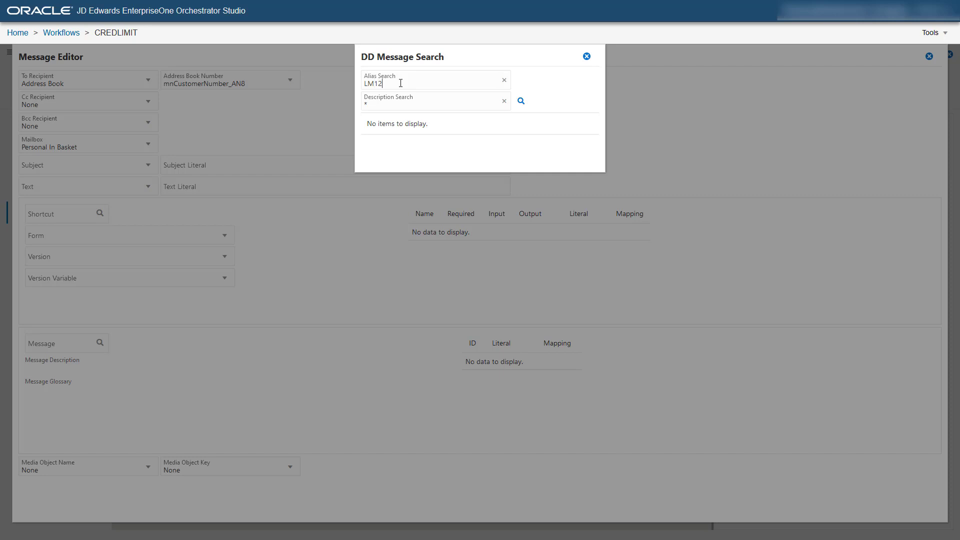
type("35")
left_click(521, 101)
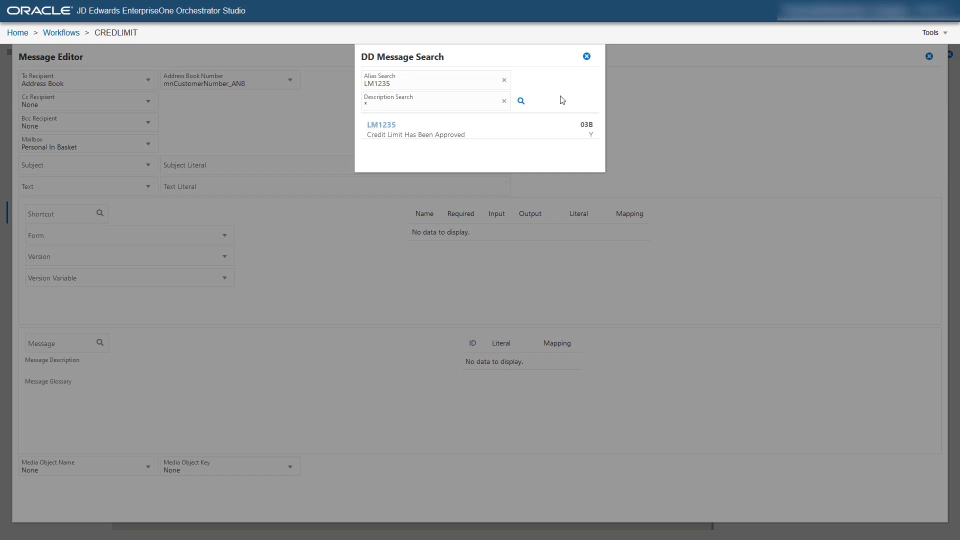
left_click(495, 145)
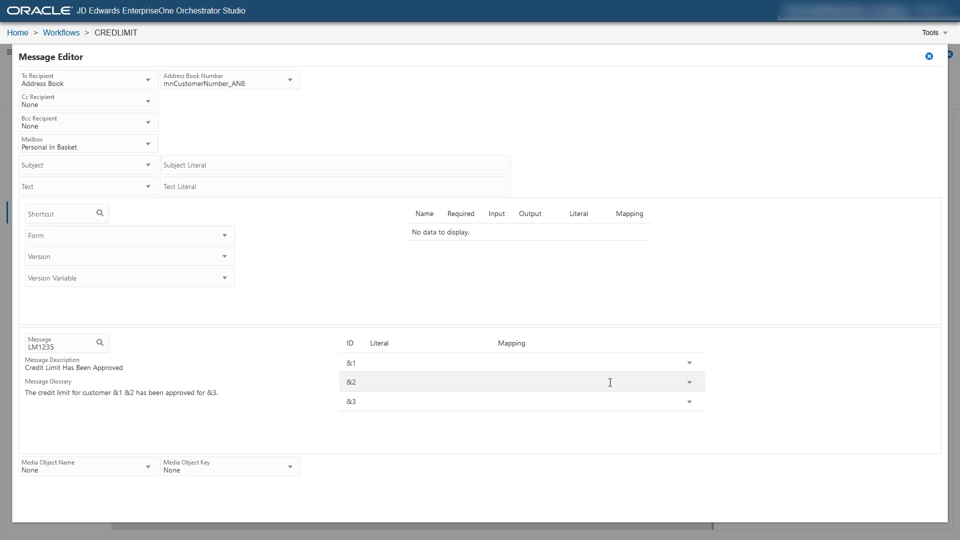
- Map &1 to mnCustomerNumber_AN8, &2 to szCustomerName_ALPH, and &3 to mnNewCreditLimit_AG
left_click(690, 363)
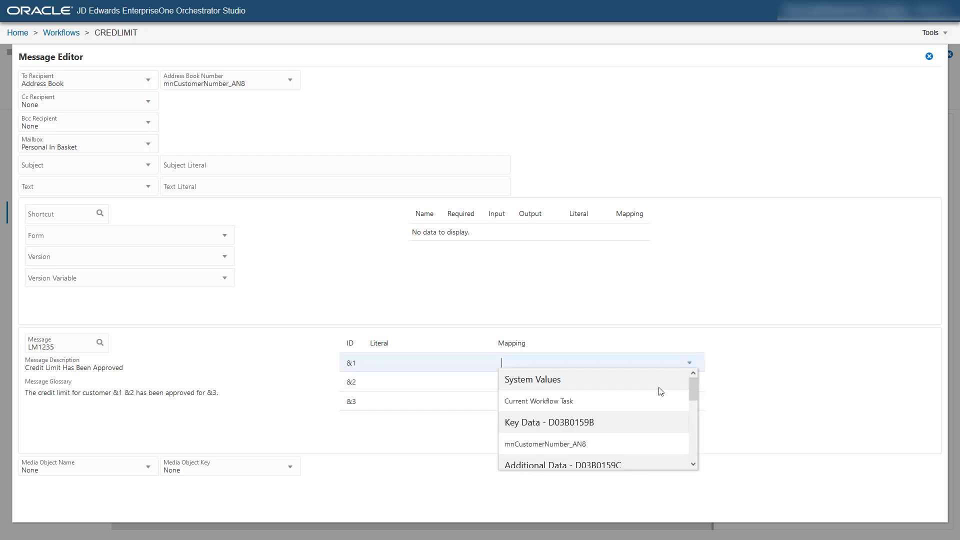
left_click(674, 452)
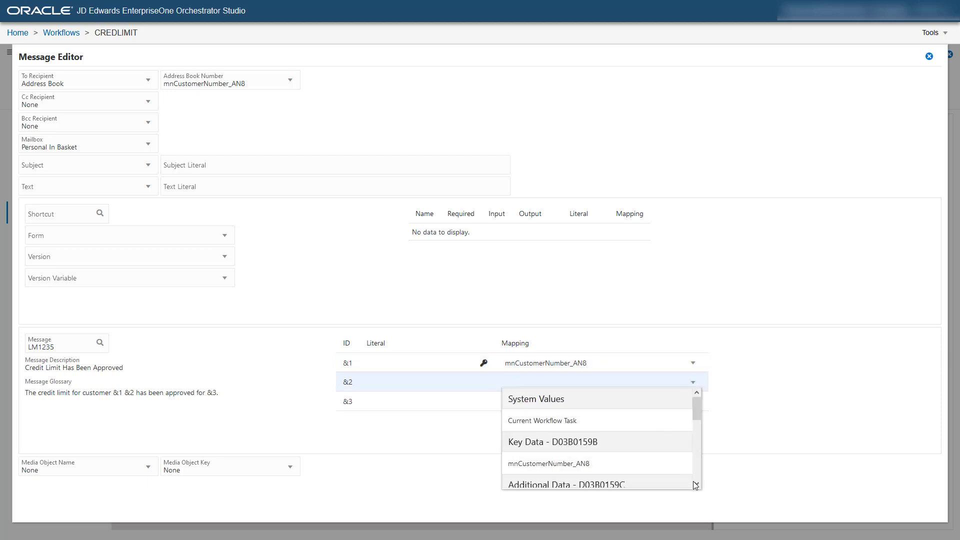
scroll(695, 484, "down", 1)
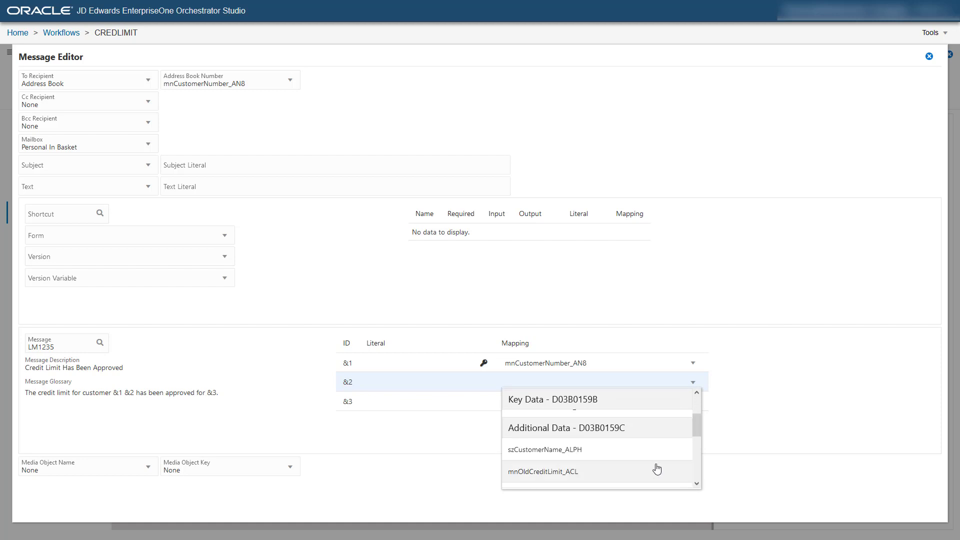
left_click(648, 458)
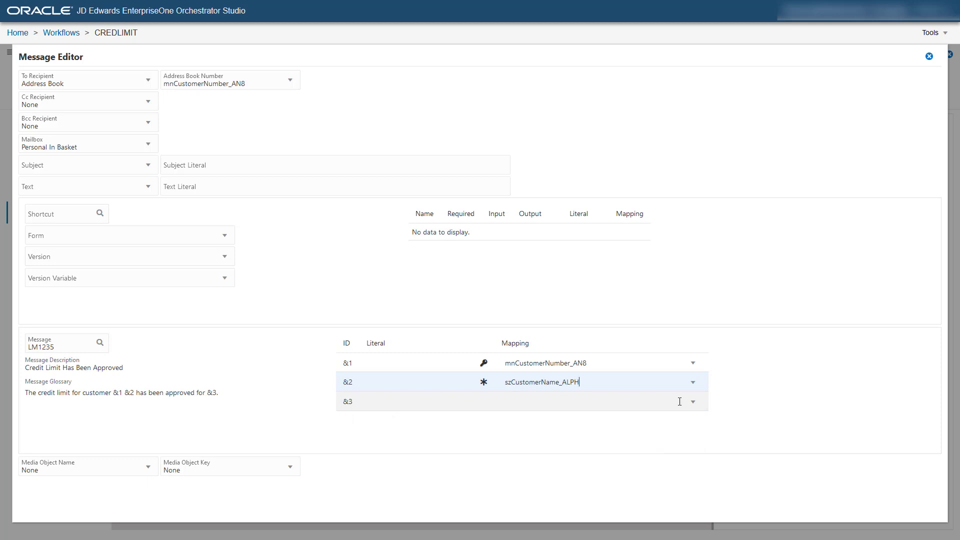
left_click(696, 403)
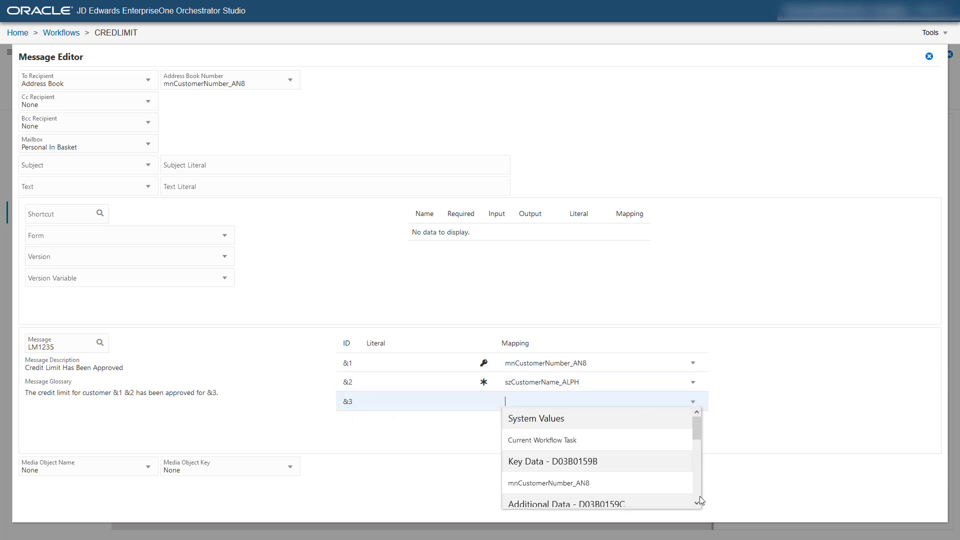
scroll(700, 496, "down", 3)
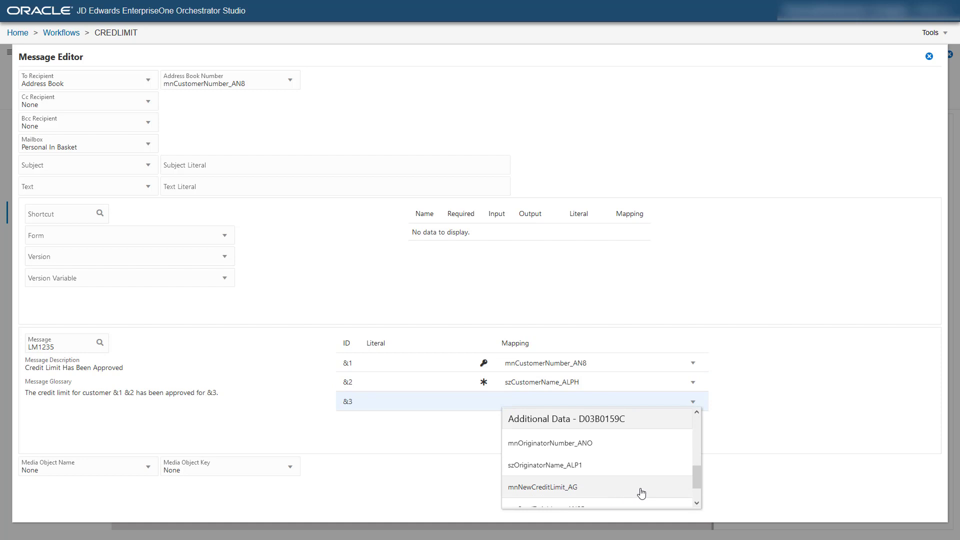
left_click(641, 494)
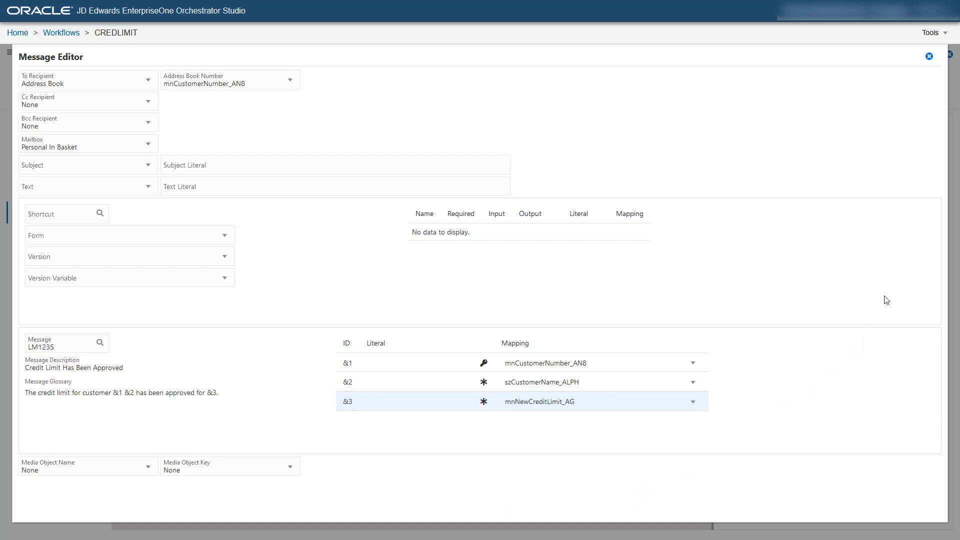
- Save CREDLIMIT, validate it, and accept the deprecated Send Message warnings for APPROVE and REJECT
left_click(929, 56)
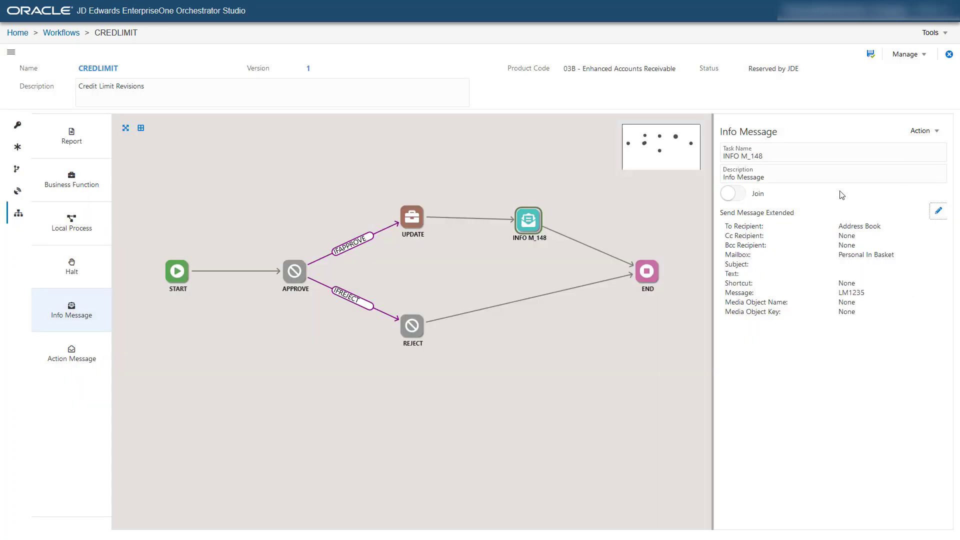
left_click(872, 56)
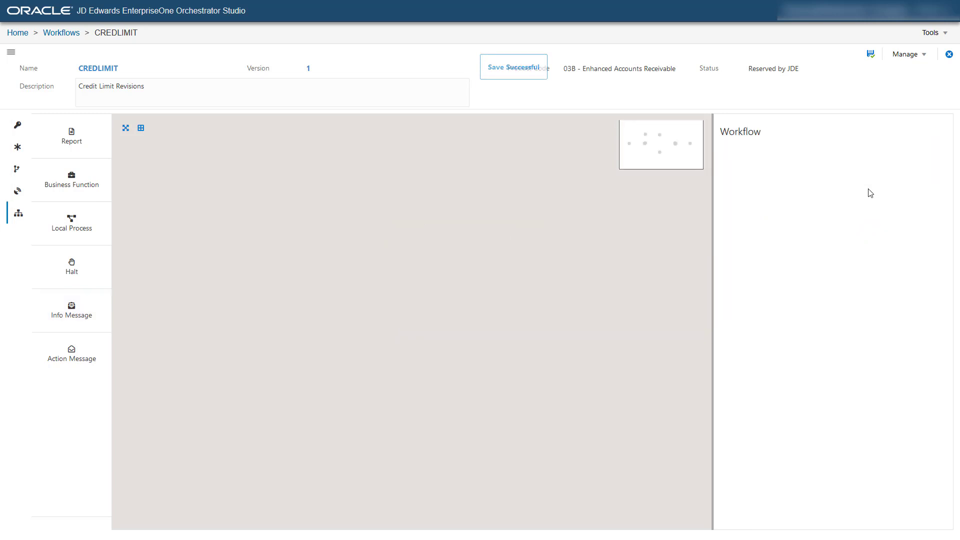
left_click(927, 57)
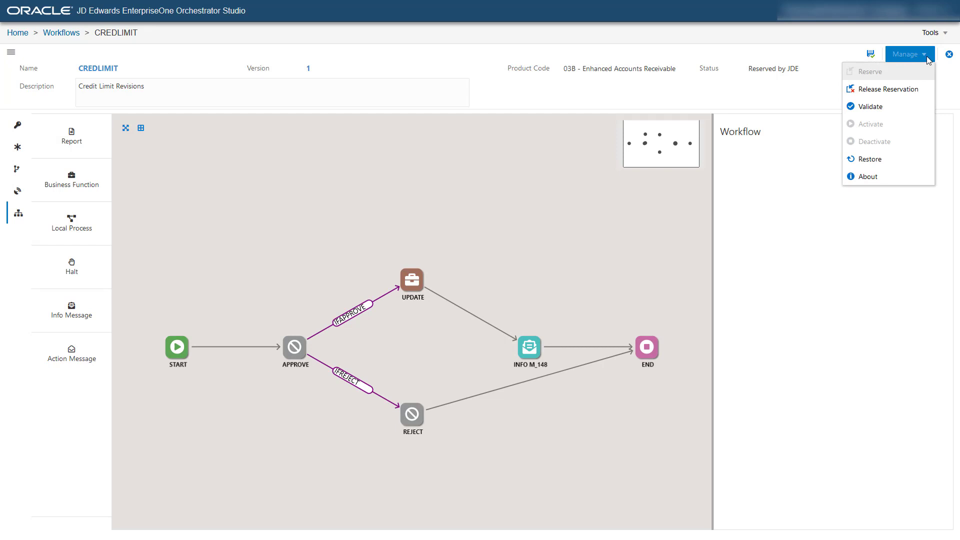
left_click(906, 107)
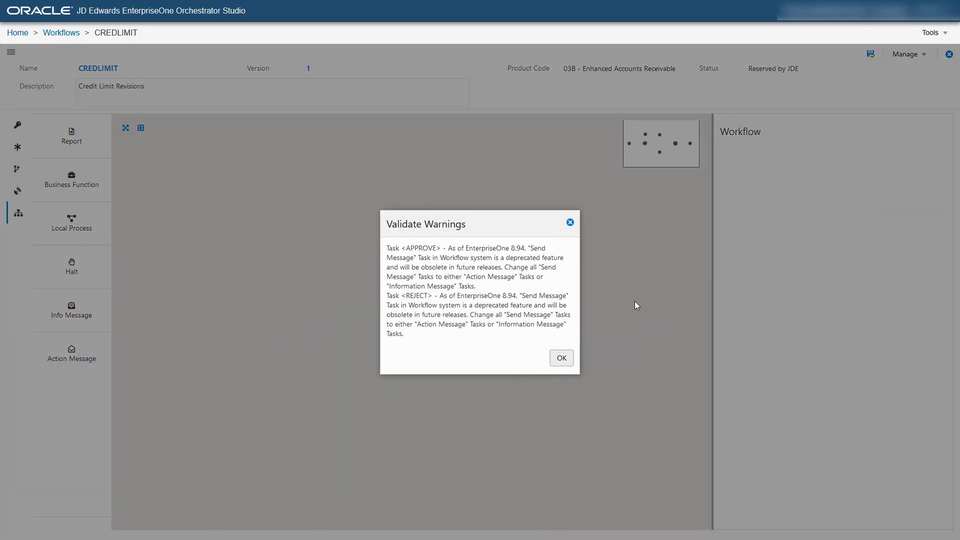
left_click(561, 358)
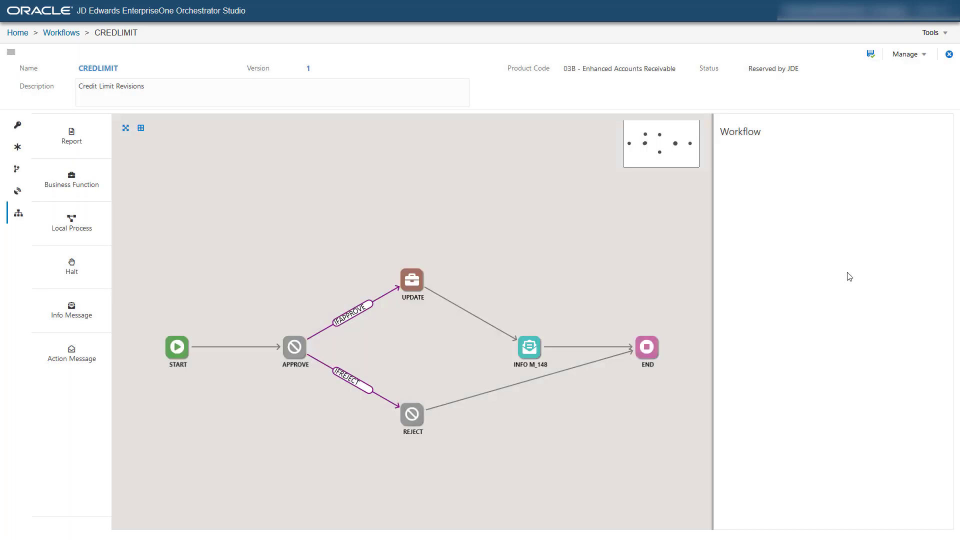
left_click(920, 54)
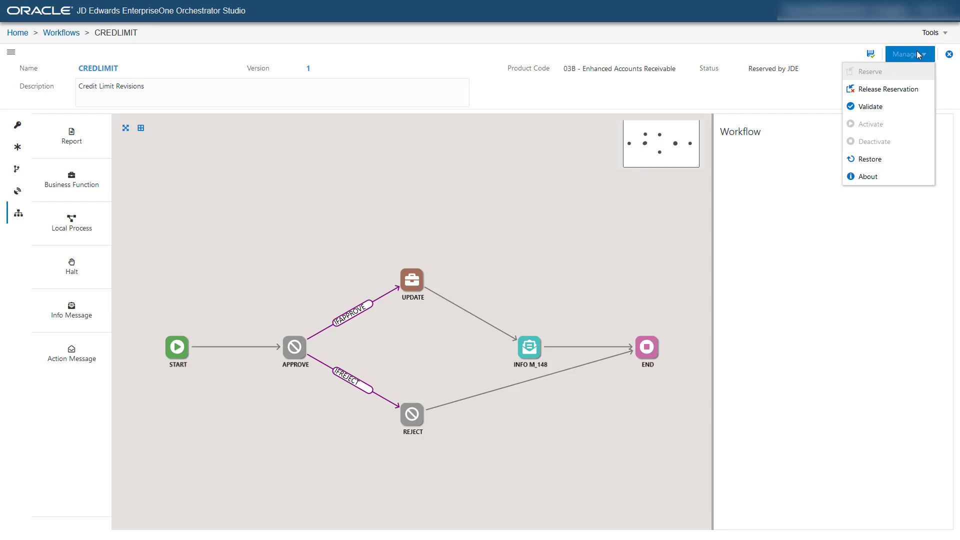
- Release the CREDLIMIT reservation and activate the workflow, accepting the activation warning
left_click(926, 94)
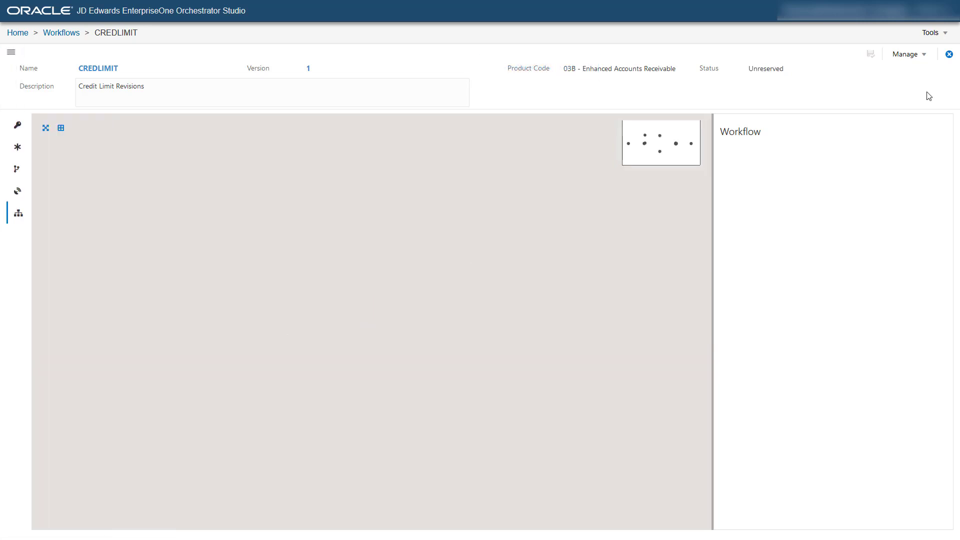
left_click(925, 56)
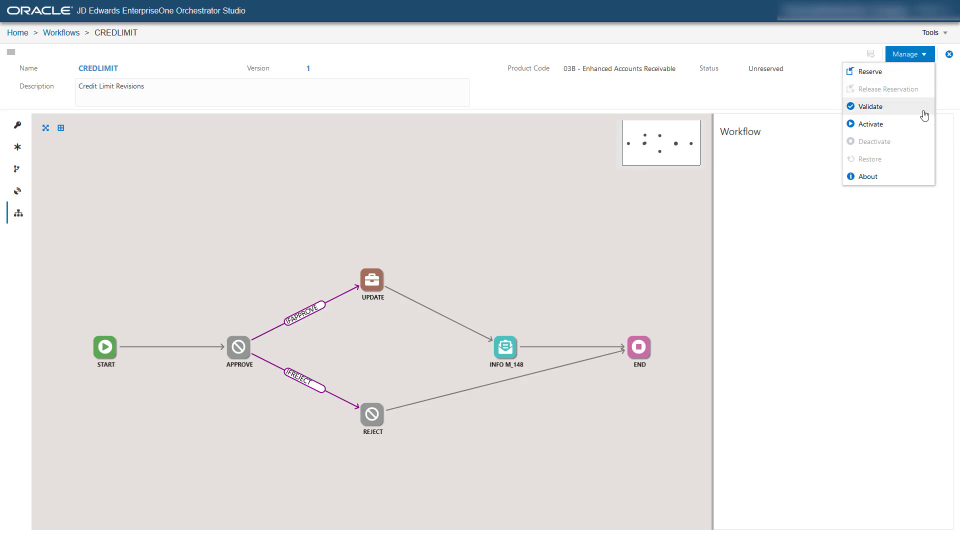
left_click(925, 128)
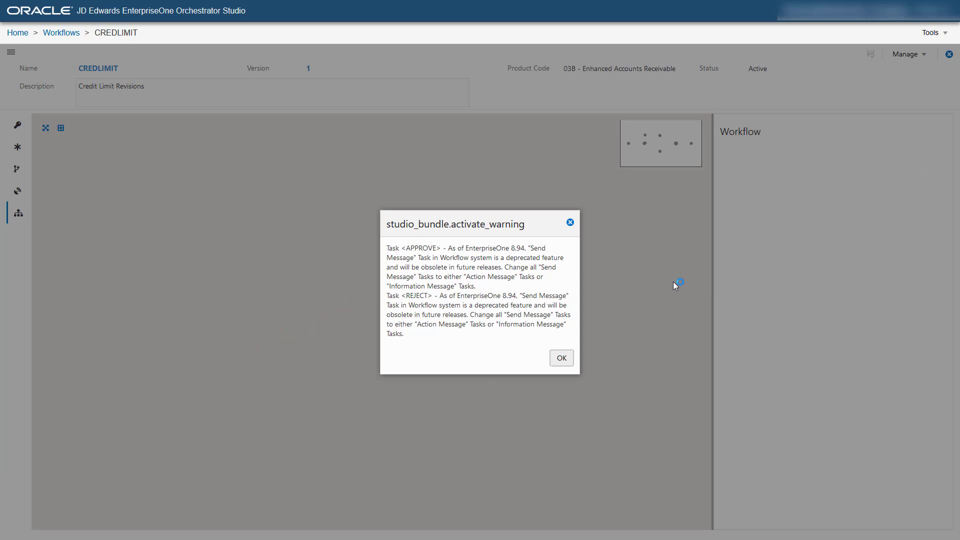
left_click(562, 358)
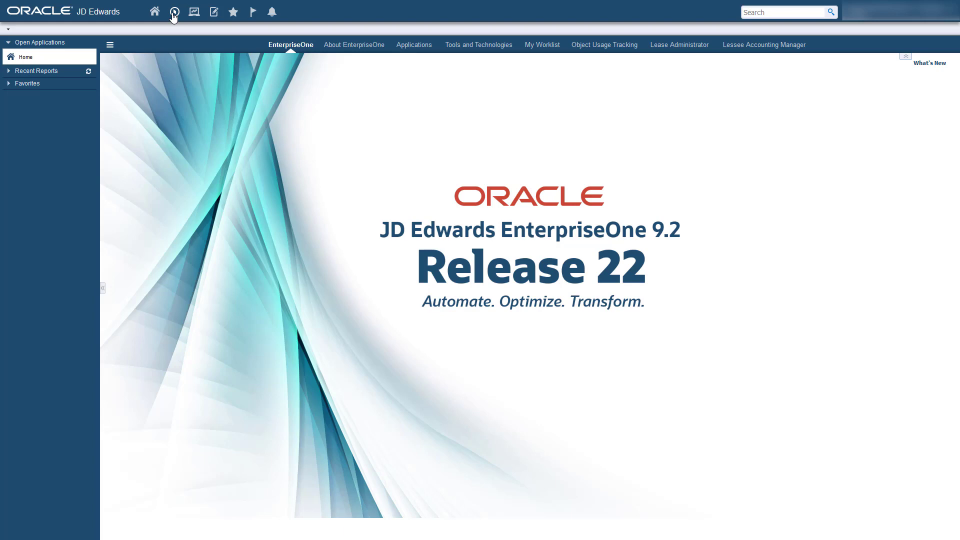
- Launch Work With Customer Master through the Fast Path code P03013
left_click(174, 13)
left_click(192, 31)
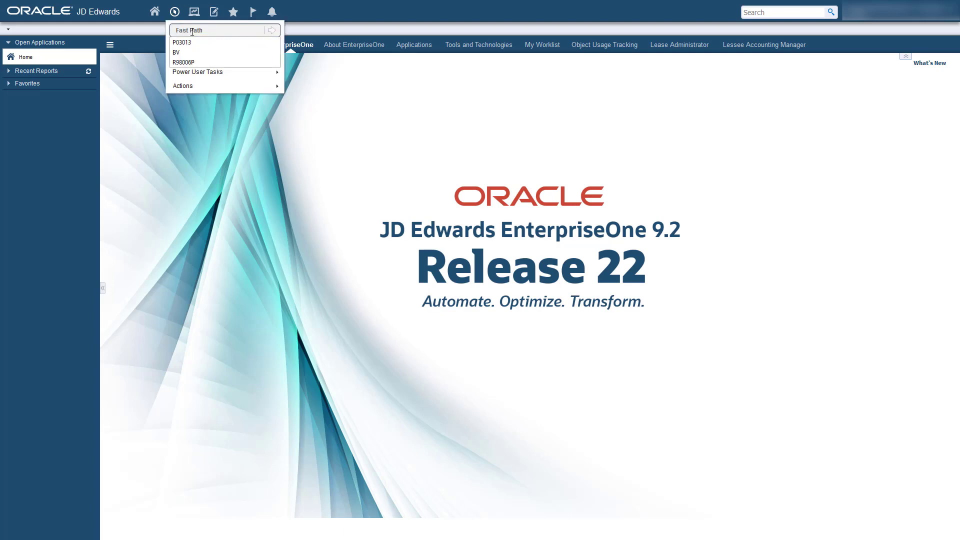
type("P03013")
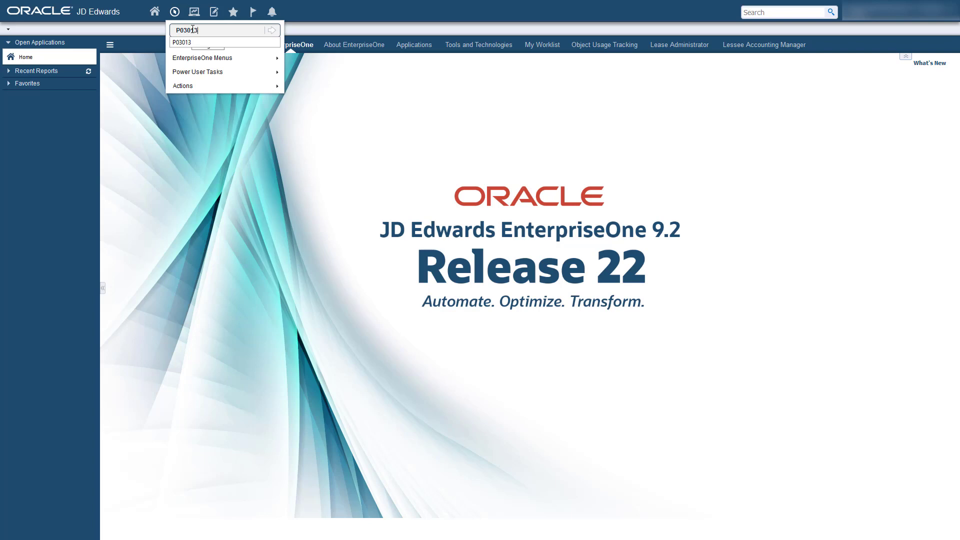
left_click(182, 42)
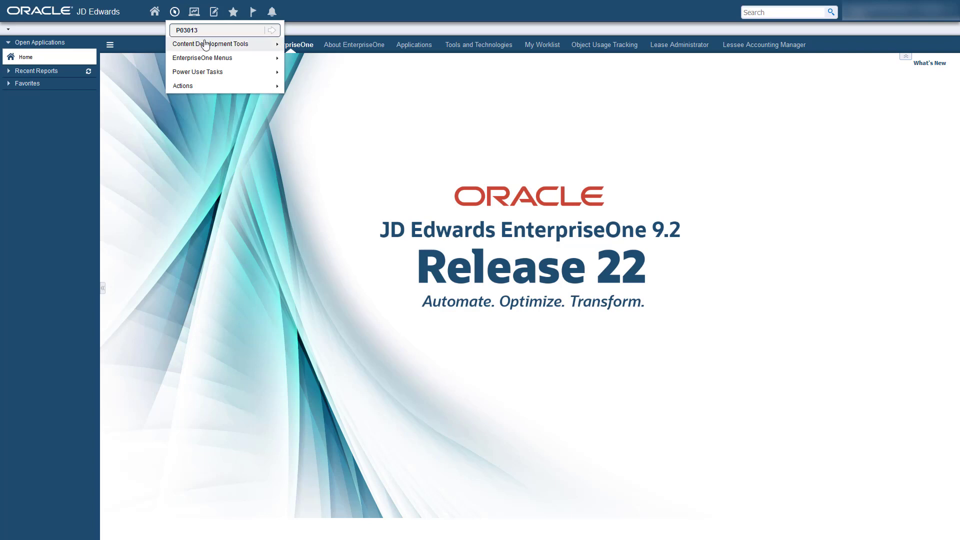
left_click(273, 31)
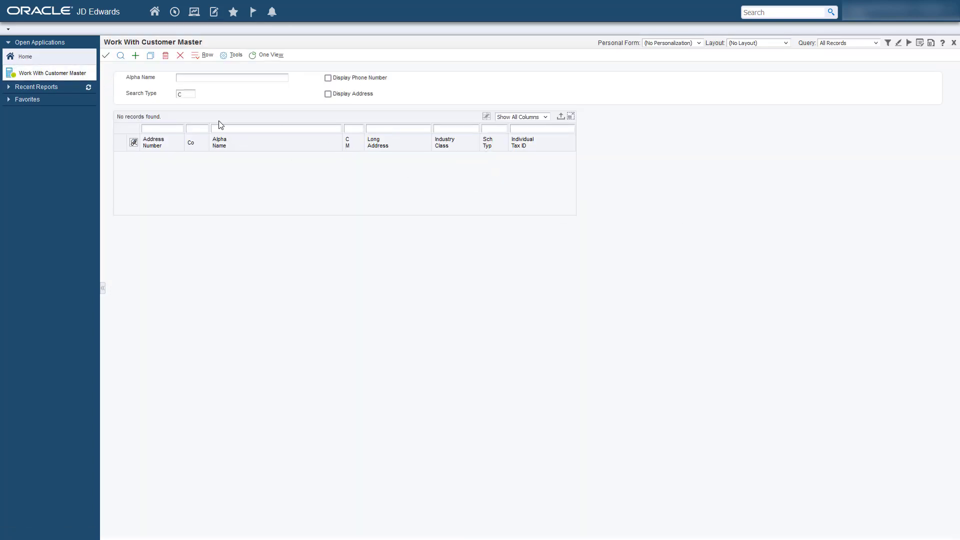
- Find and open customer 500 for revision and show its Credit details
left_click(120, 55)
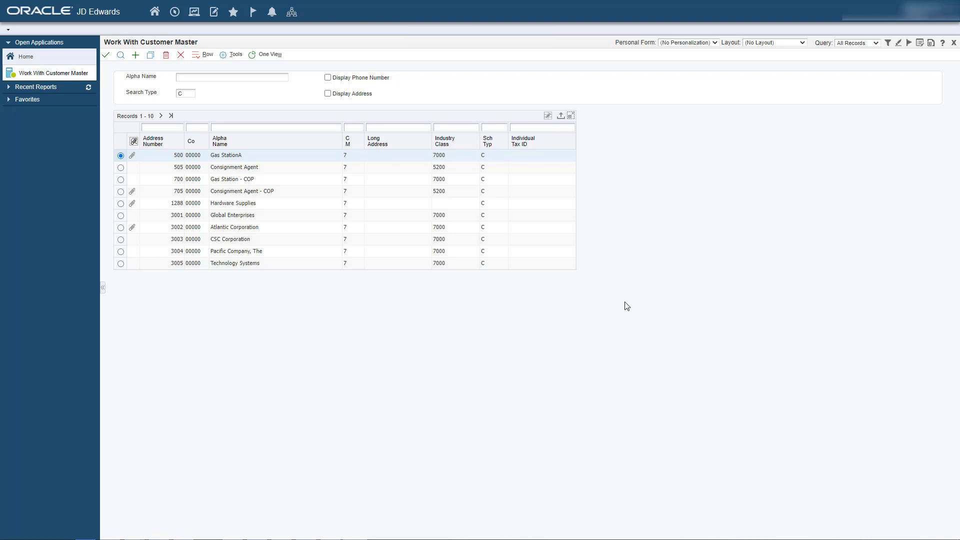
left_click(106, 56)
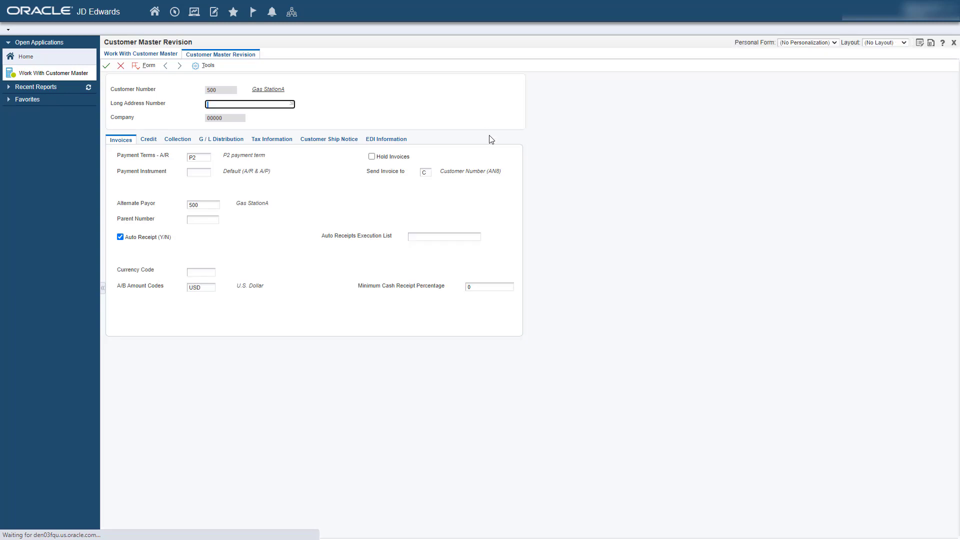
left_click(154, 143)
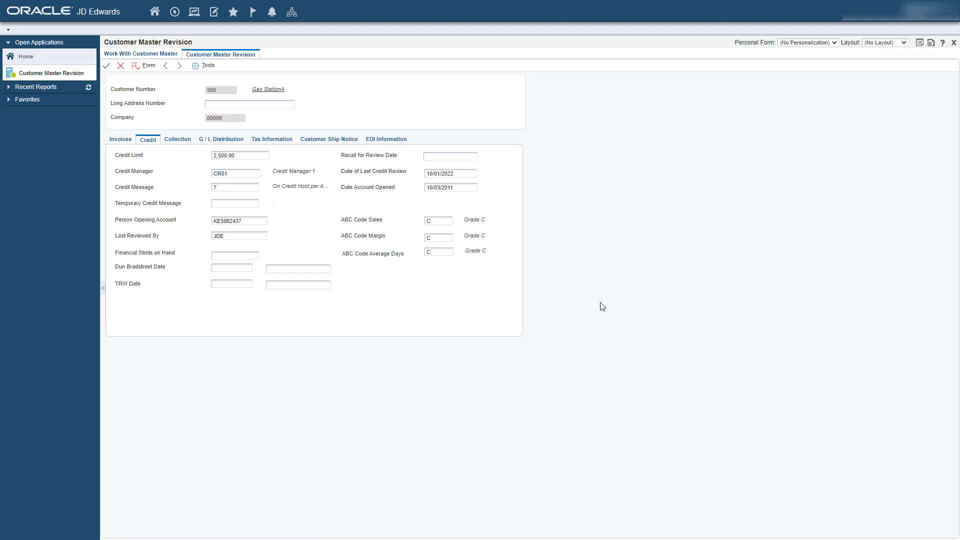
- Replace the credit limit of 2,500.00 with 3,000.00
double_click(251, 157)
key("BackSpace")
left_click(623, 286)
- Submit customer 500's credit limit change and acknowledge the Workflow Pending Review notification
left_click(106, 67)
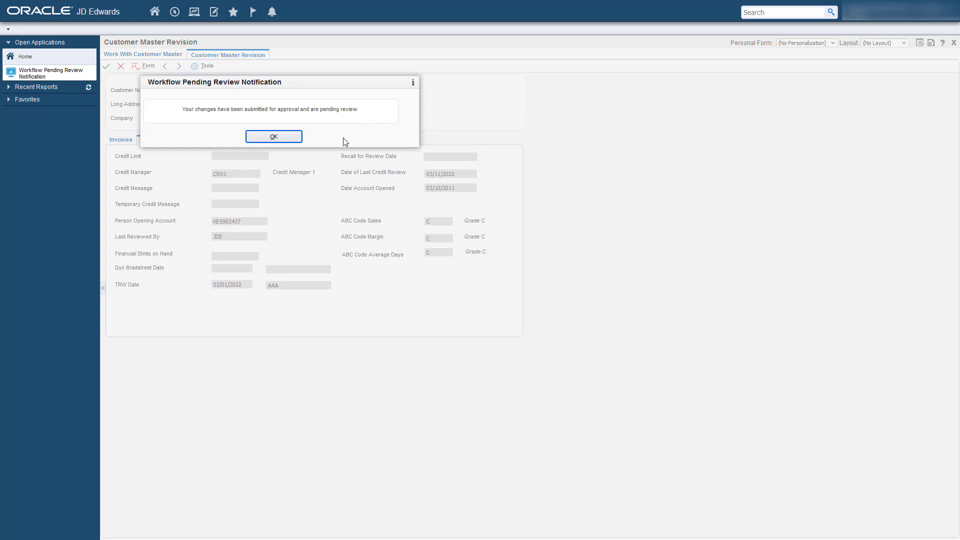
left_click(293, 141)
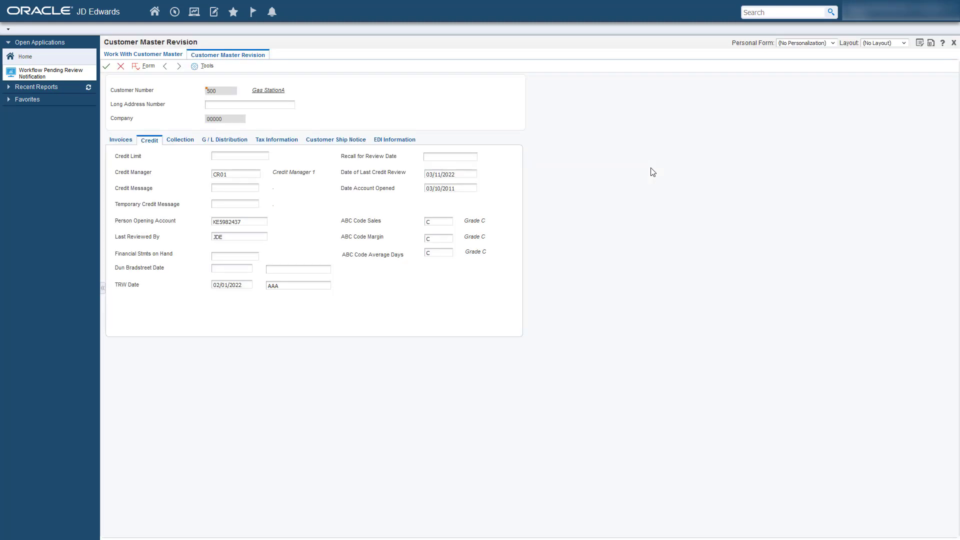